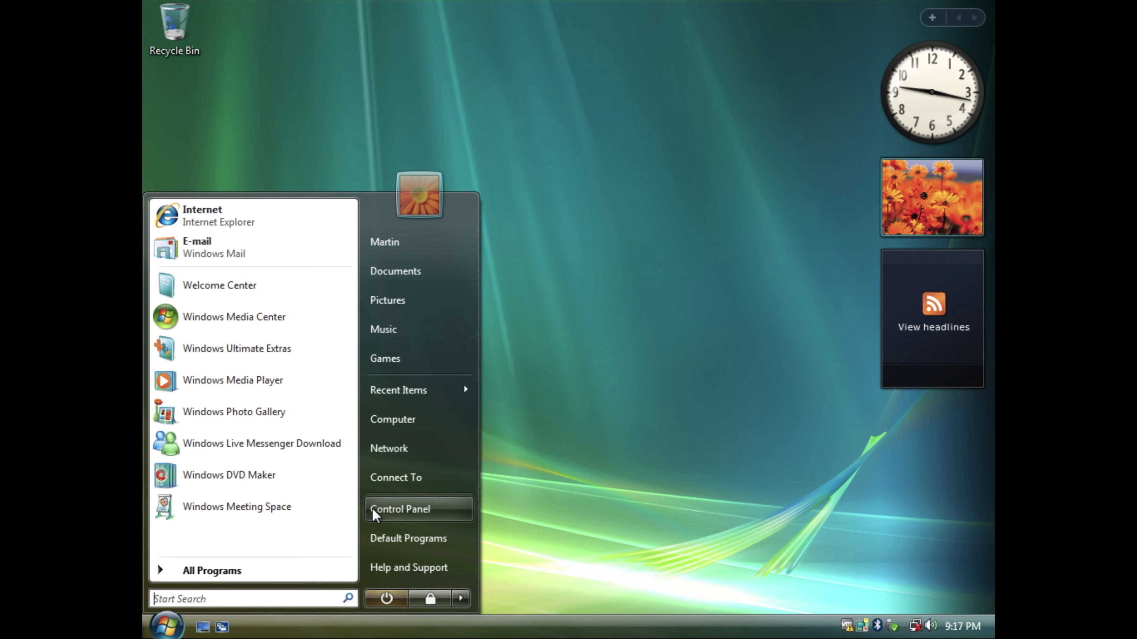
Start a Windows Complete PC Backup of the computer from the Backup and Restore Center, authorizing the elevation request
click(374, 513)
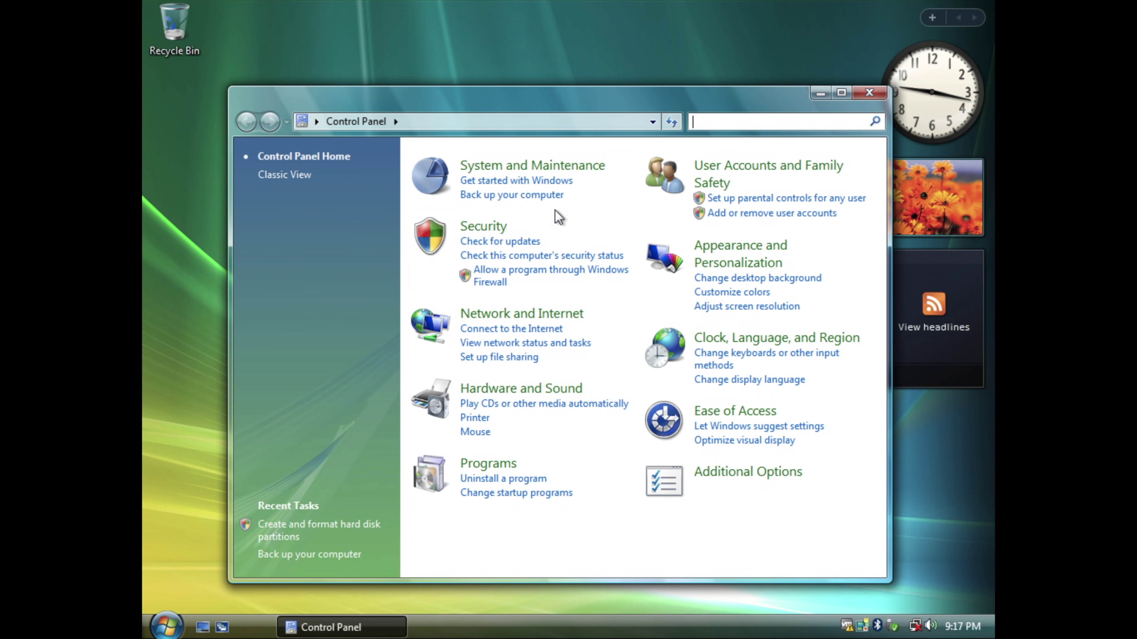
click(540, 195)
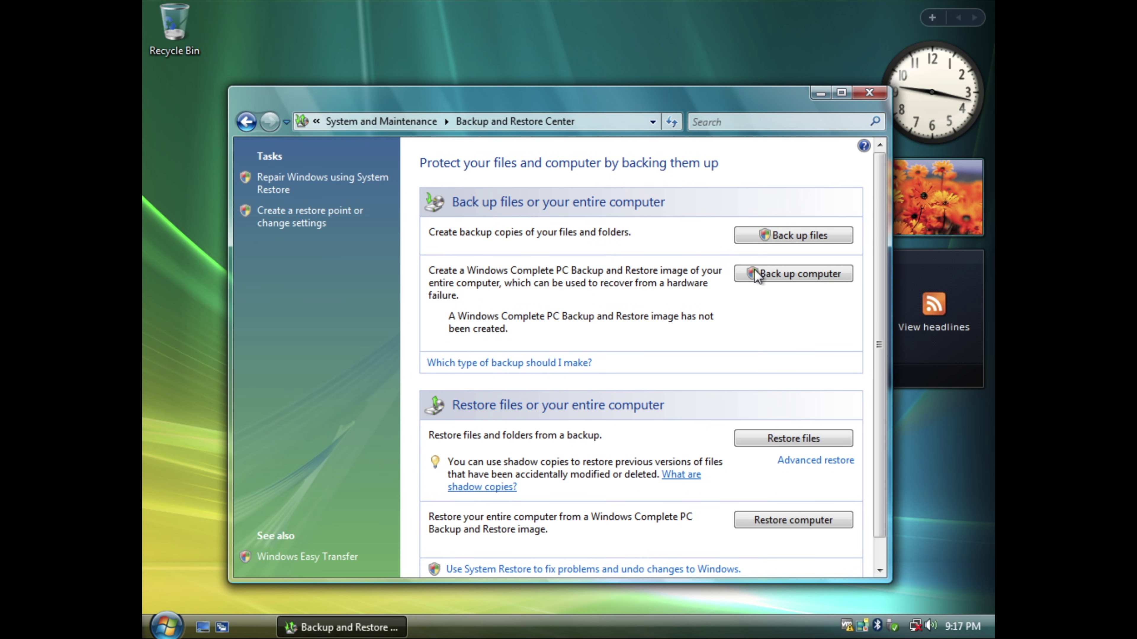
click(789, 277)
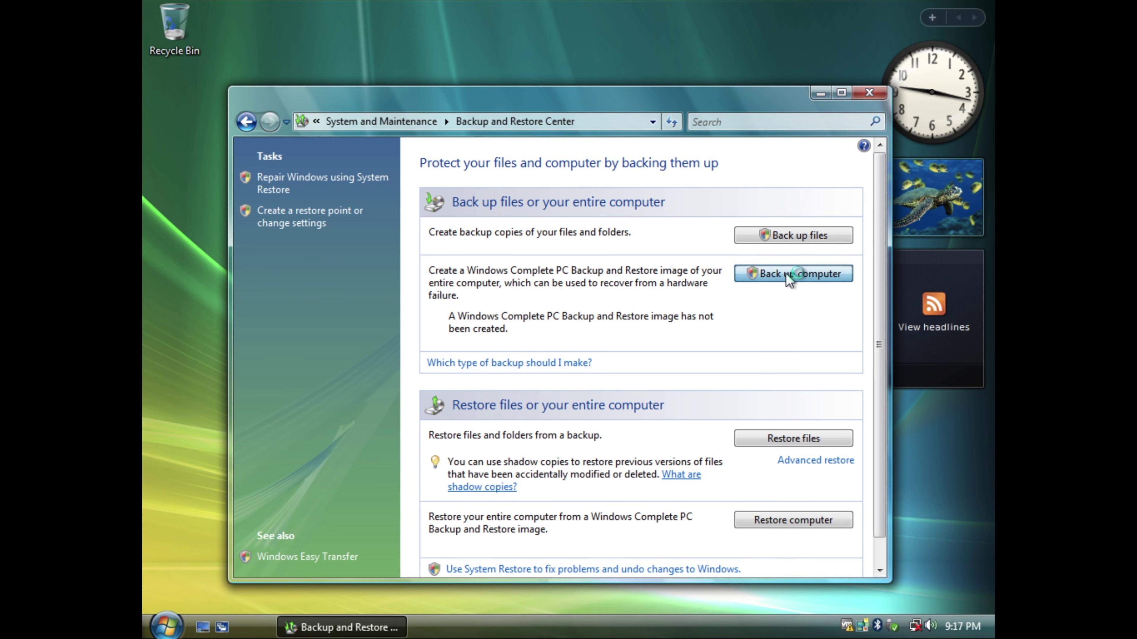
click(635, 381)
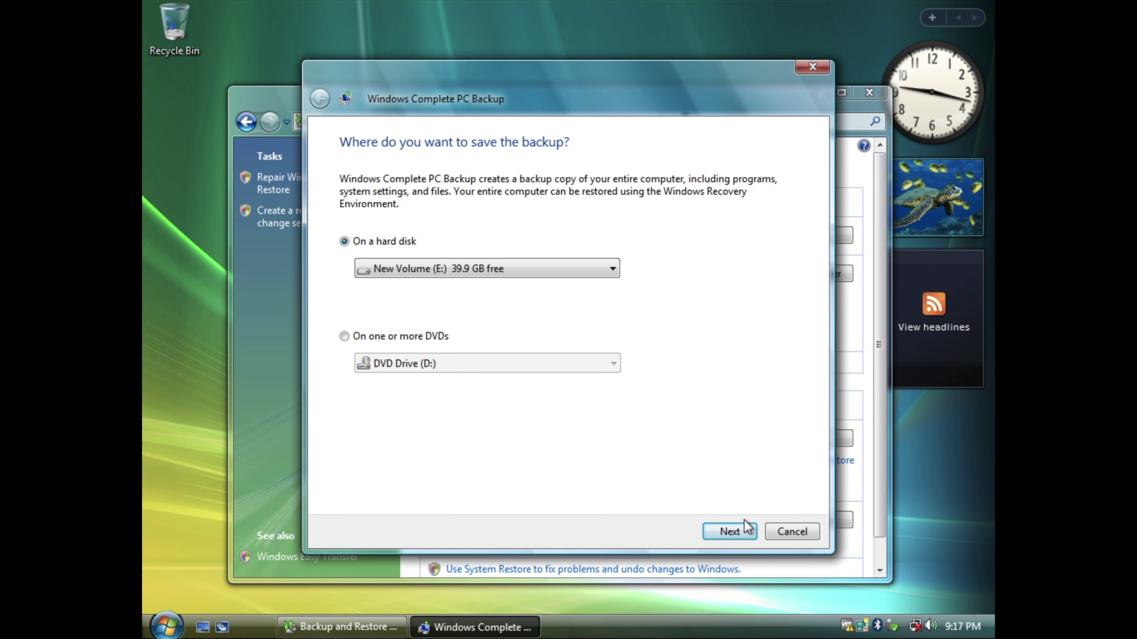
Back up the system disk (C:) to the hard disk New Volume (E:) and close the wizard once it finishes
click(751, 534)
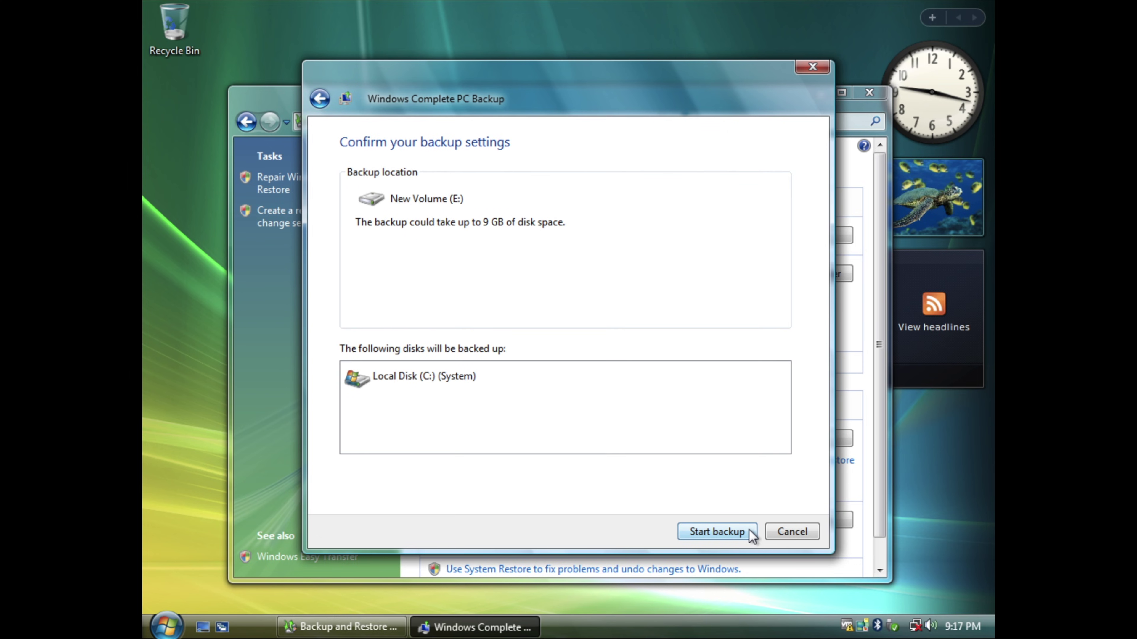
click(881, 99)
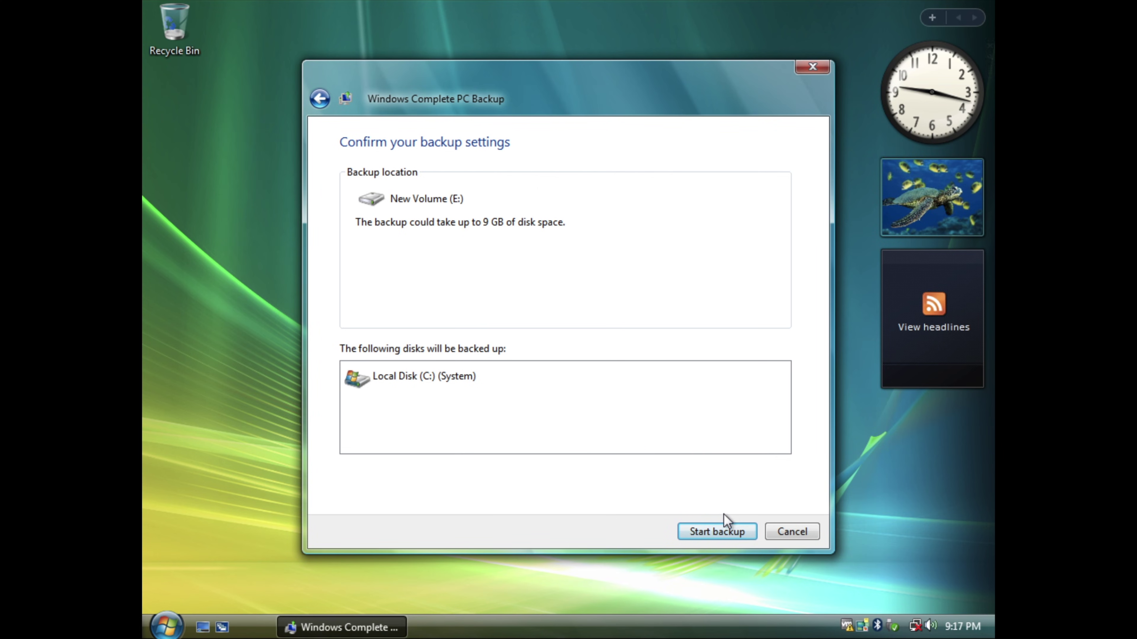
click(721, 525)
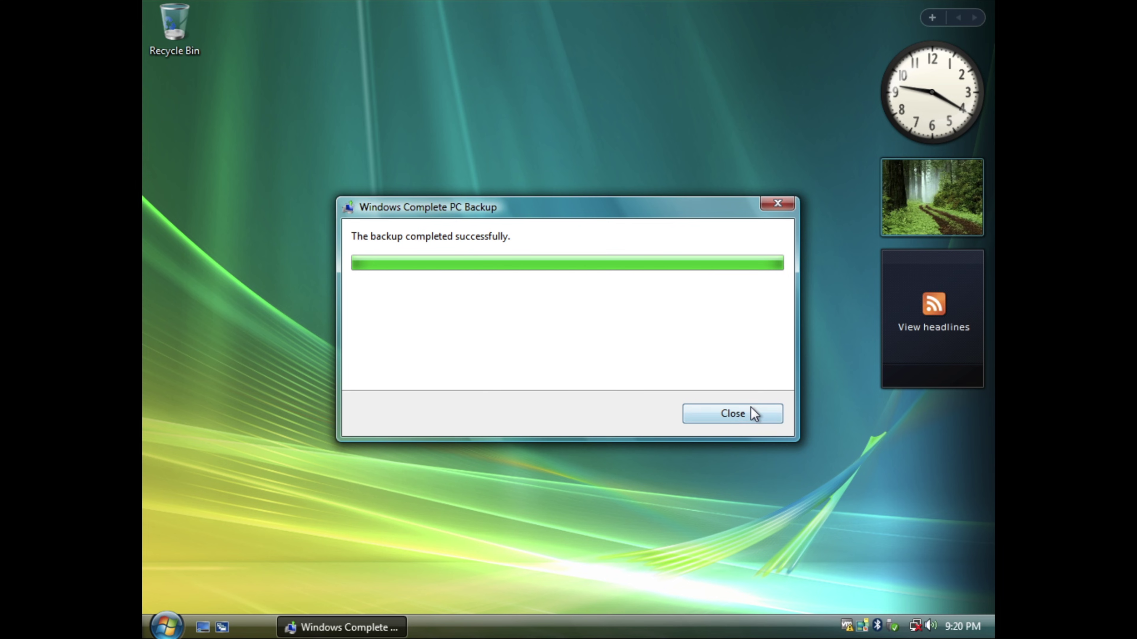
click(754, 414)
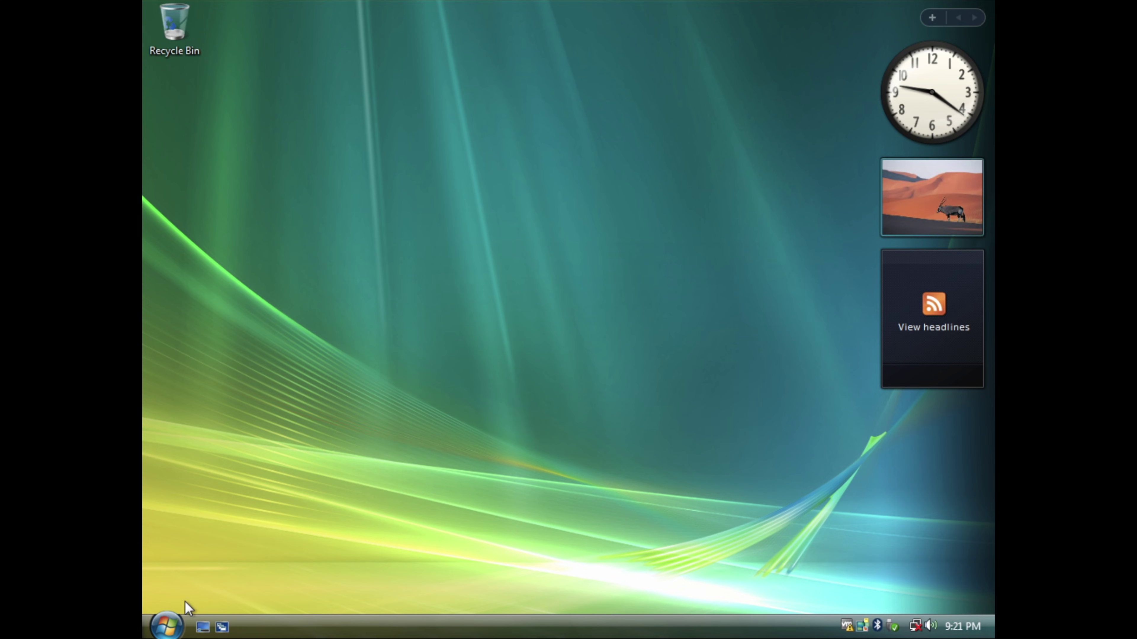
Restart the computer from the desktop
click(166, 626)
click(460, 598)
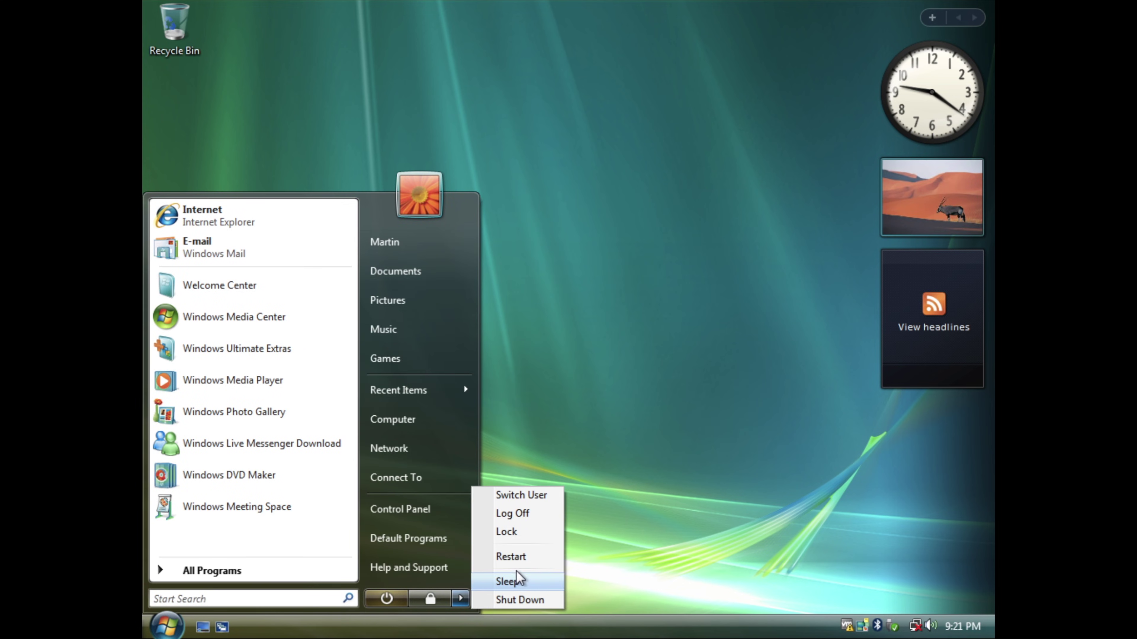
click(519, 558)
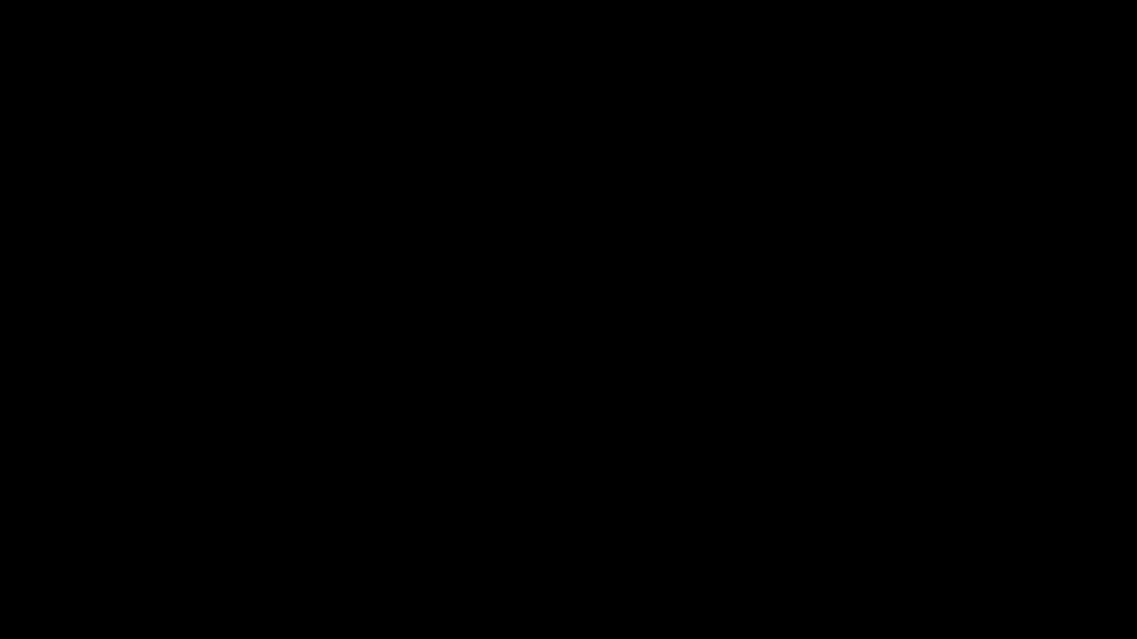
Bring up the boot menu during startup and boot the computer from the Windows installation disc in the CD-ROM drive
key(Escape)
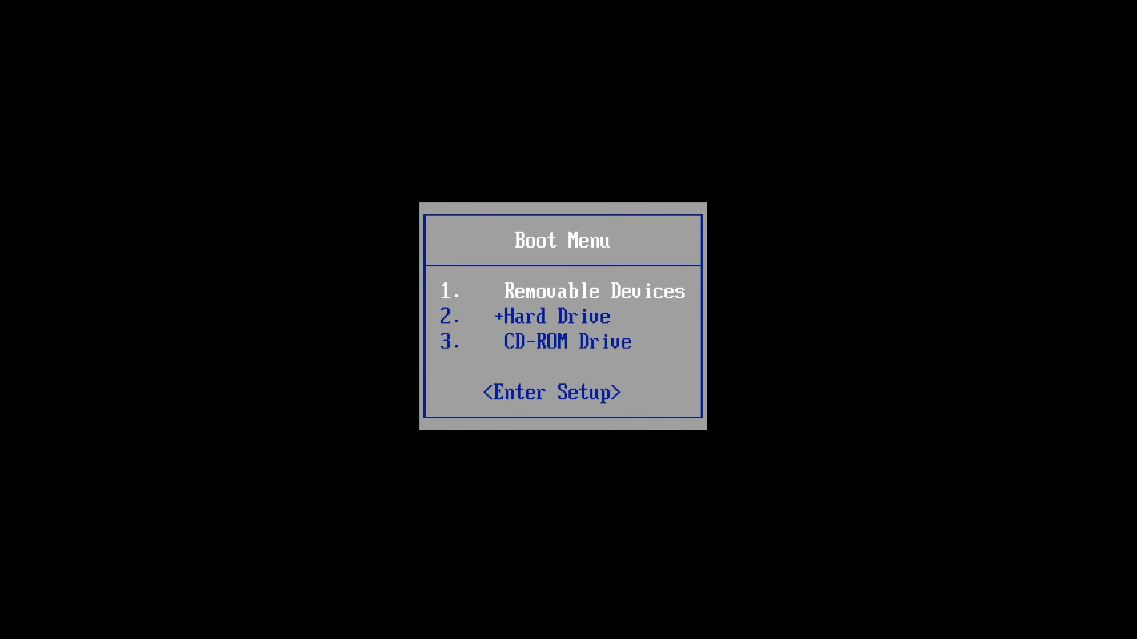
key(Down)
key(Down)
key(Return)
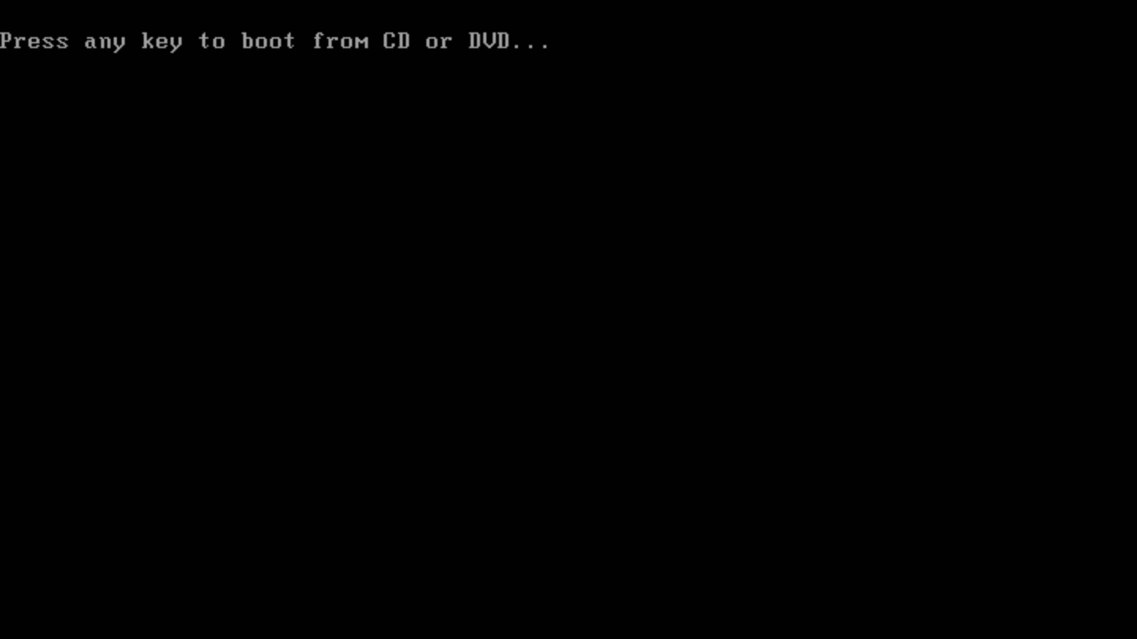
key(Return)
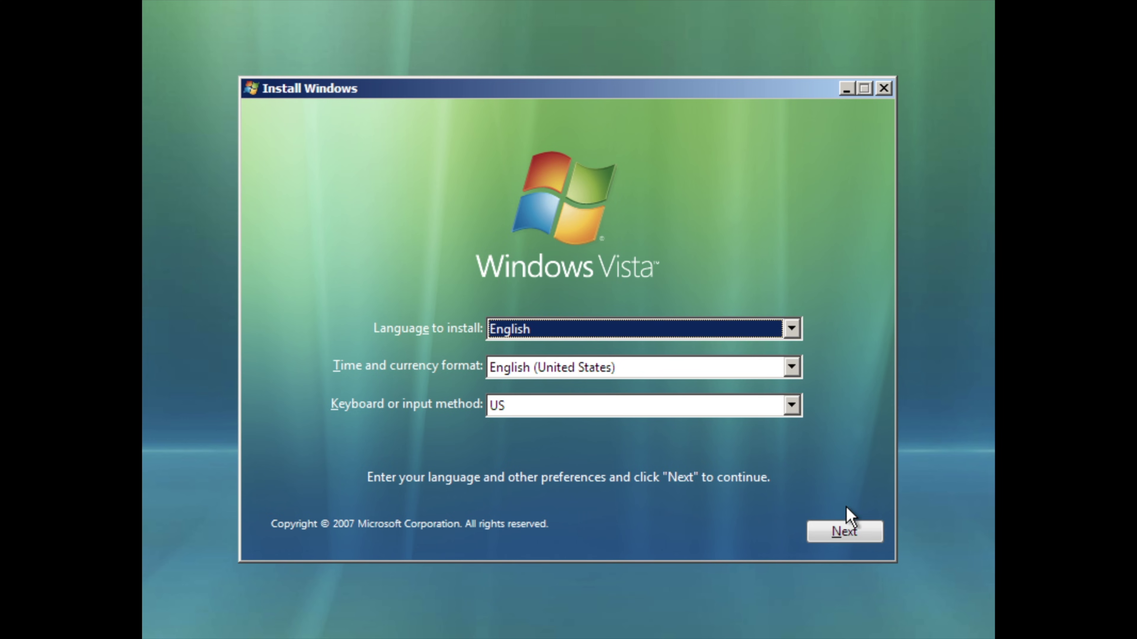
Accept the setup language preferences, choose to repair the Microsoft Windows Vista installation, and launch Windows Complete PC Restore
click(870, 533)
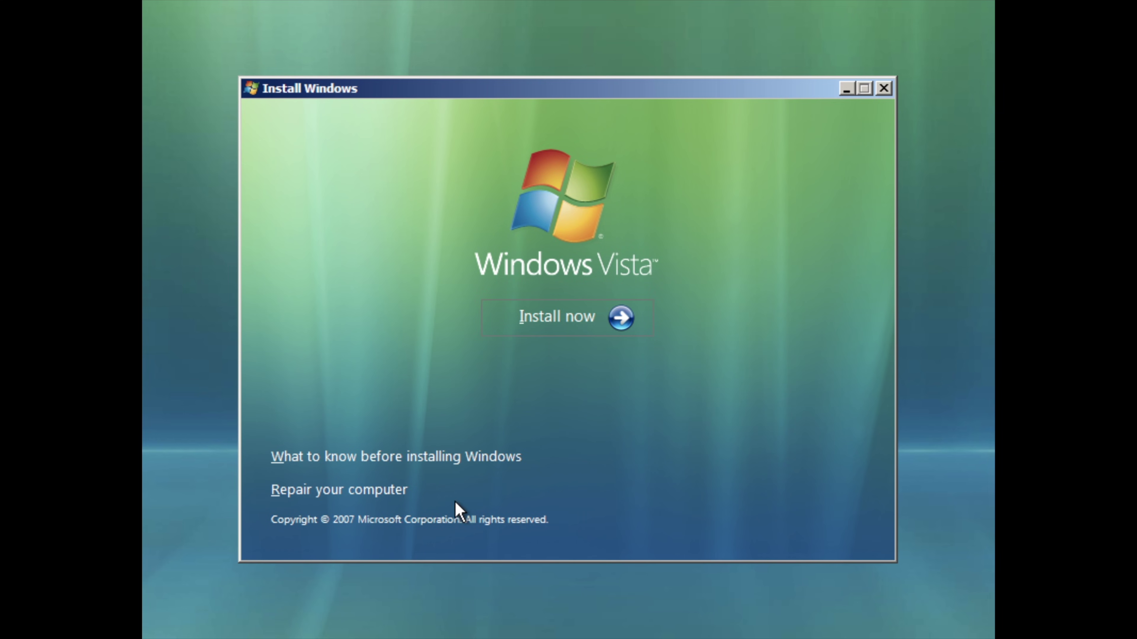
click(380, 491)
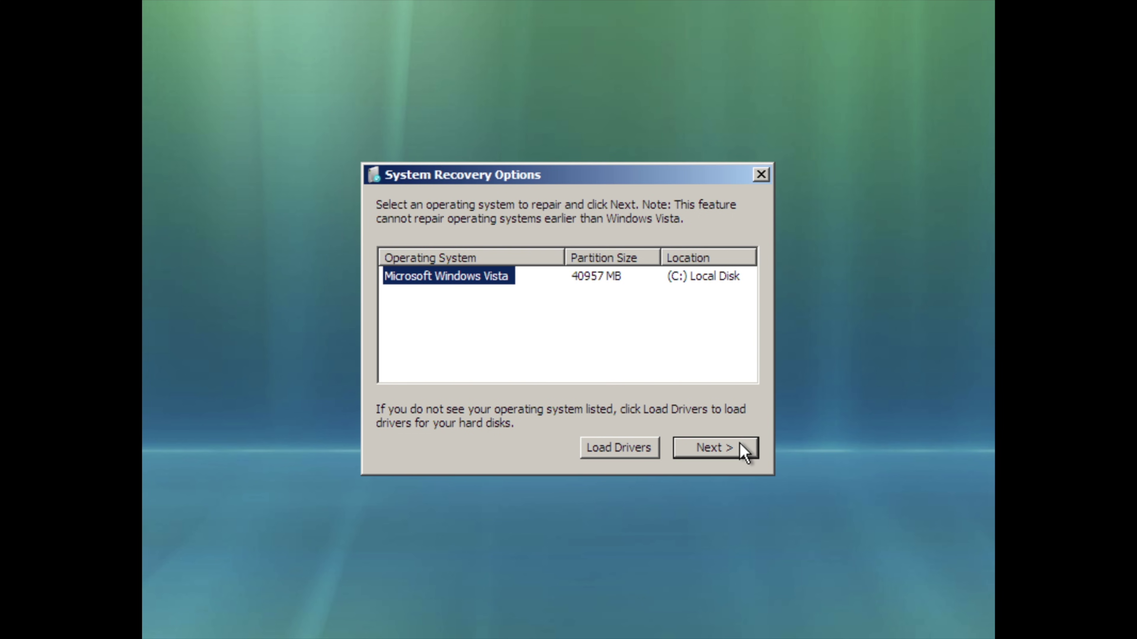
click(743, 452)
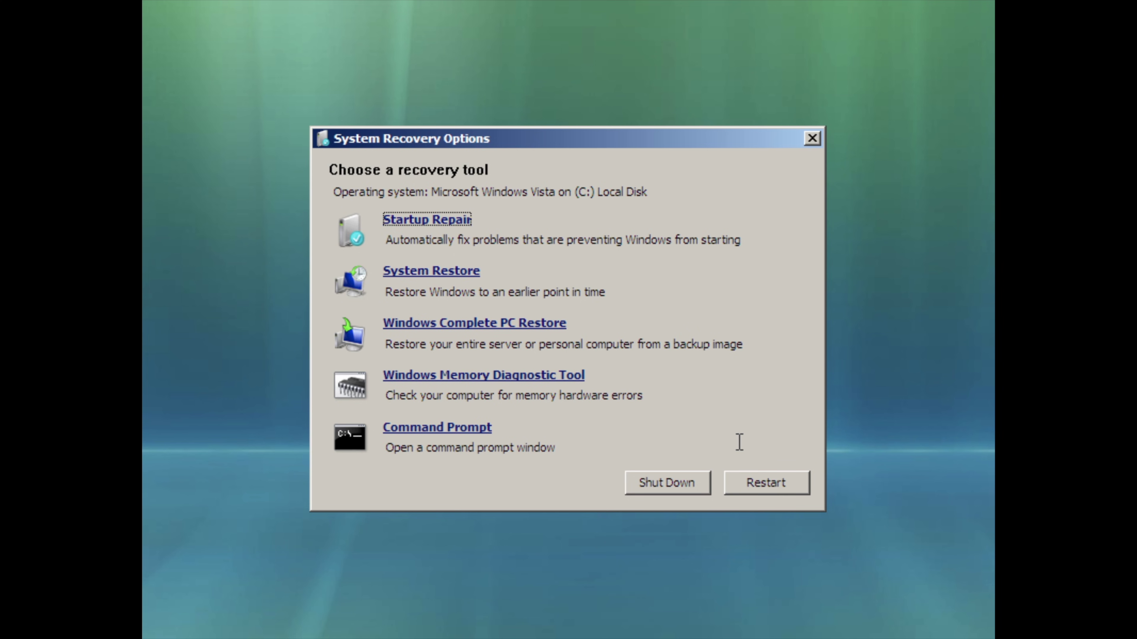
click(533, 323)
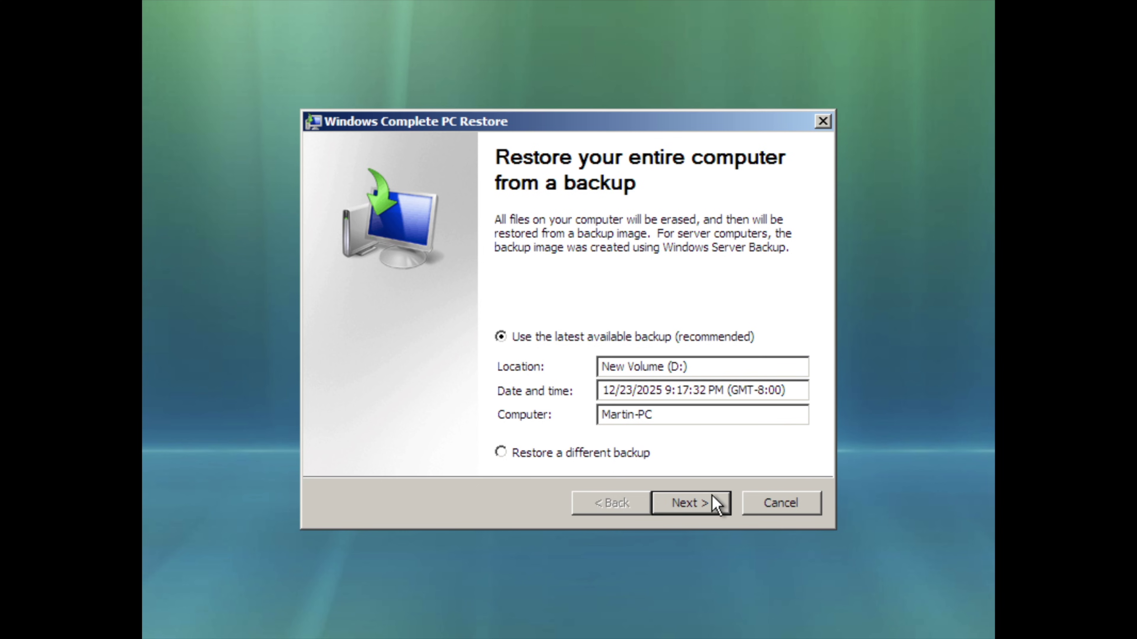
Configure the restore to use the latest available backup with disks formatted and repartitioned, accepting the default advanced options and excluding no additional disks
click(689, 503)
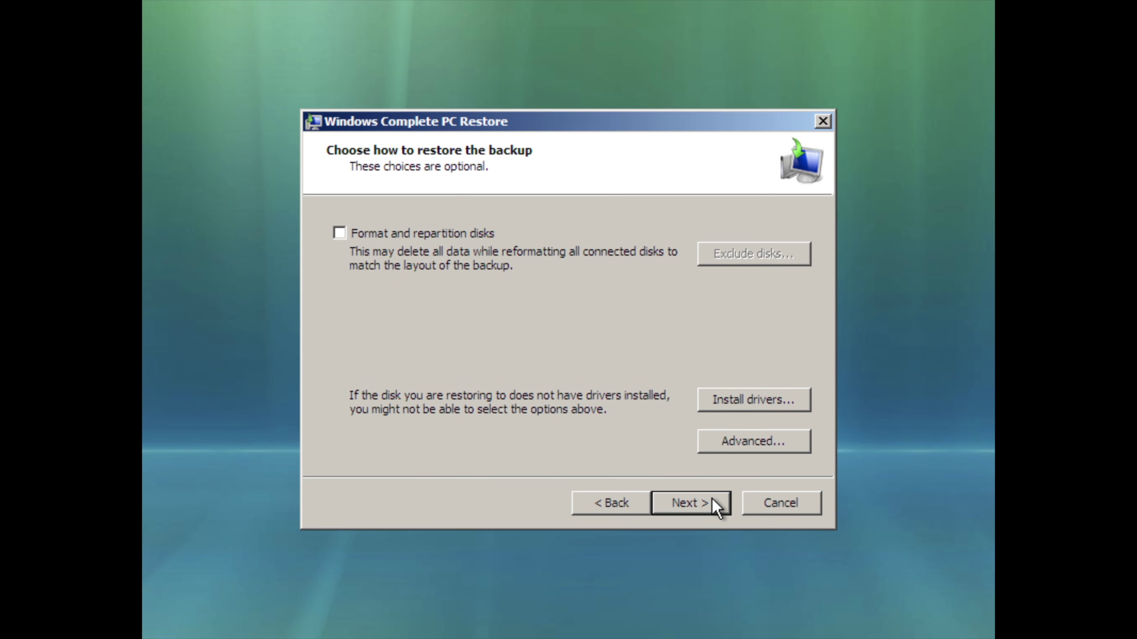
click(439, 237)
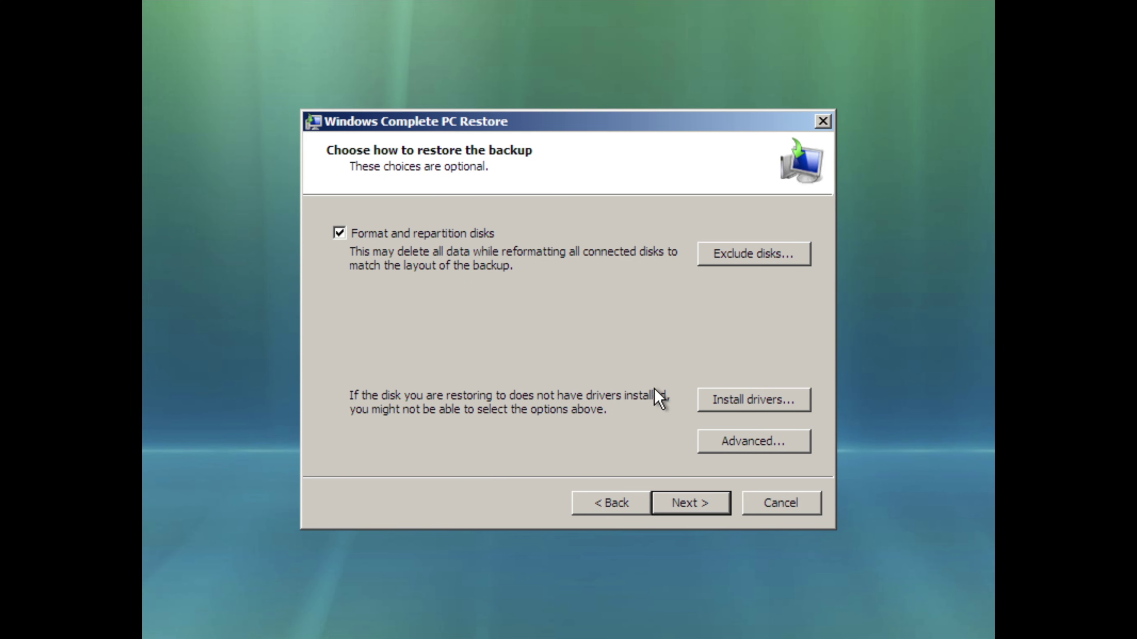
click(778, 441)
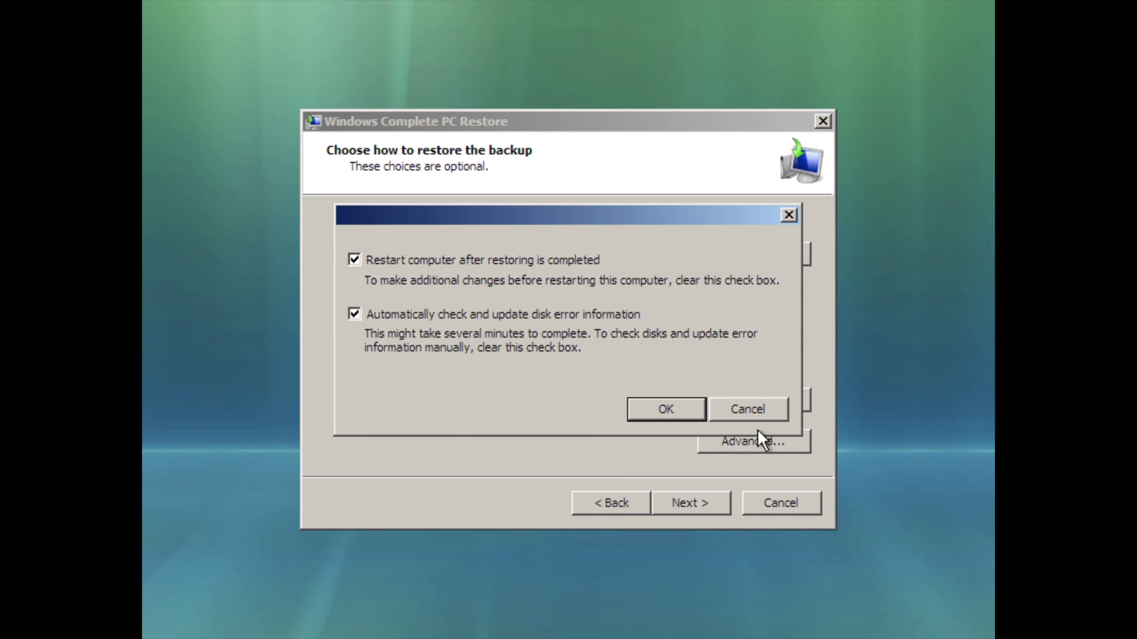
click(693, 405)
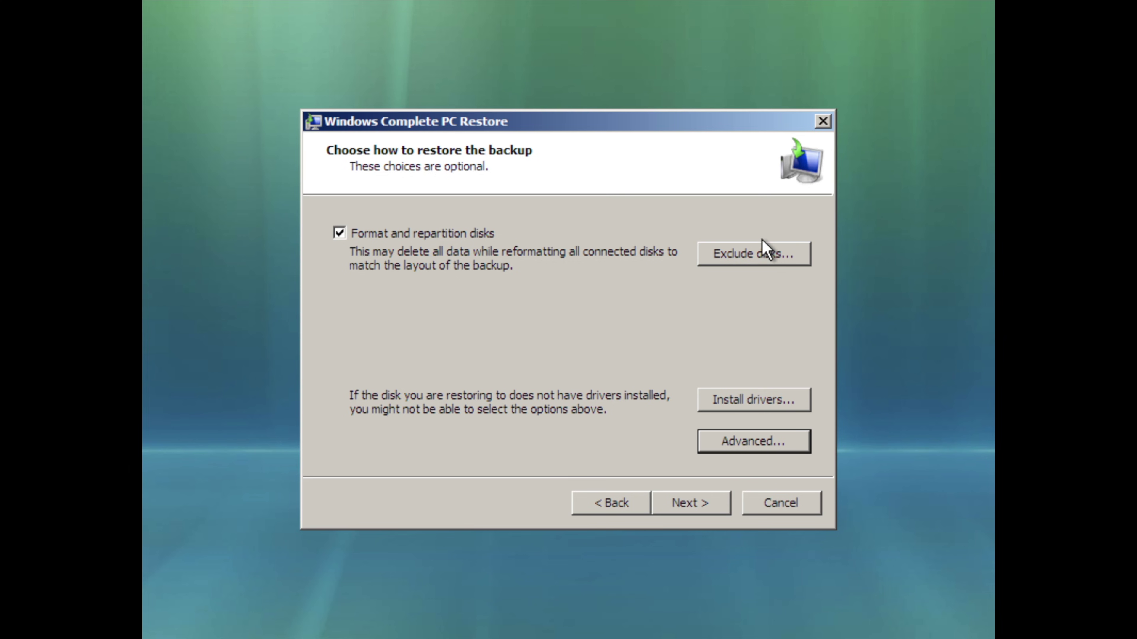
click(763, 254)
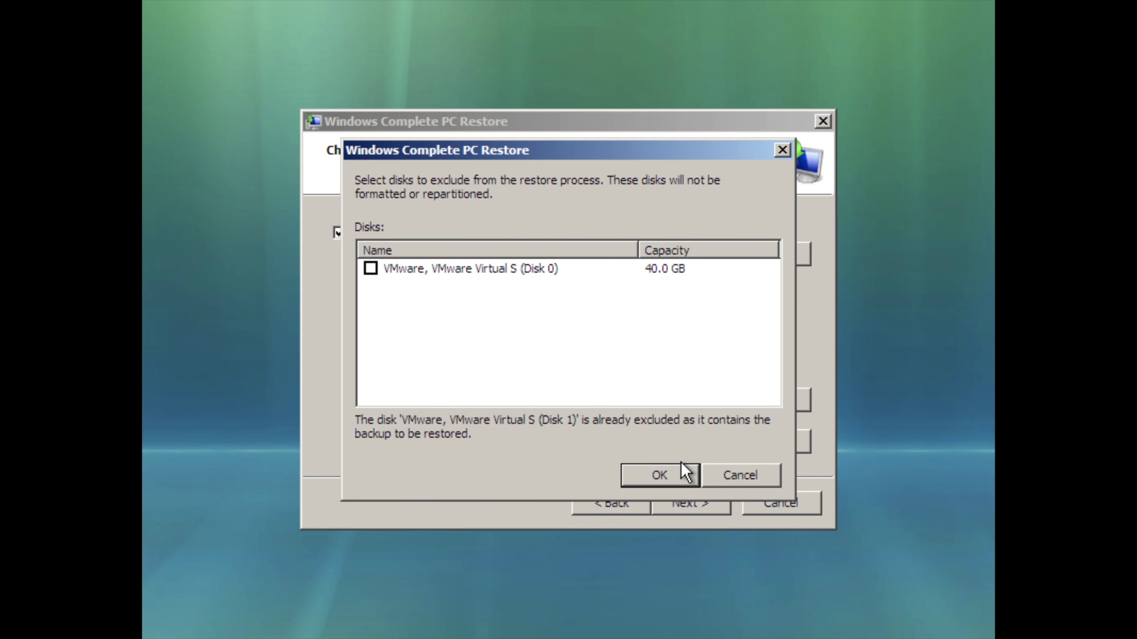
click(680, 471)
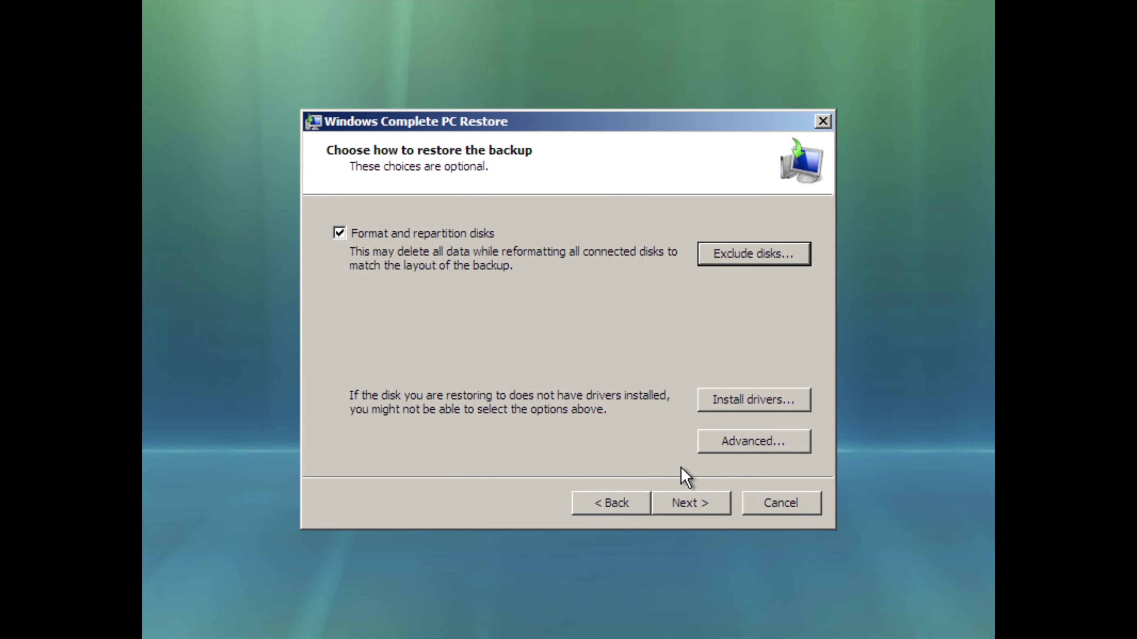
click(690, 502)
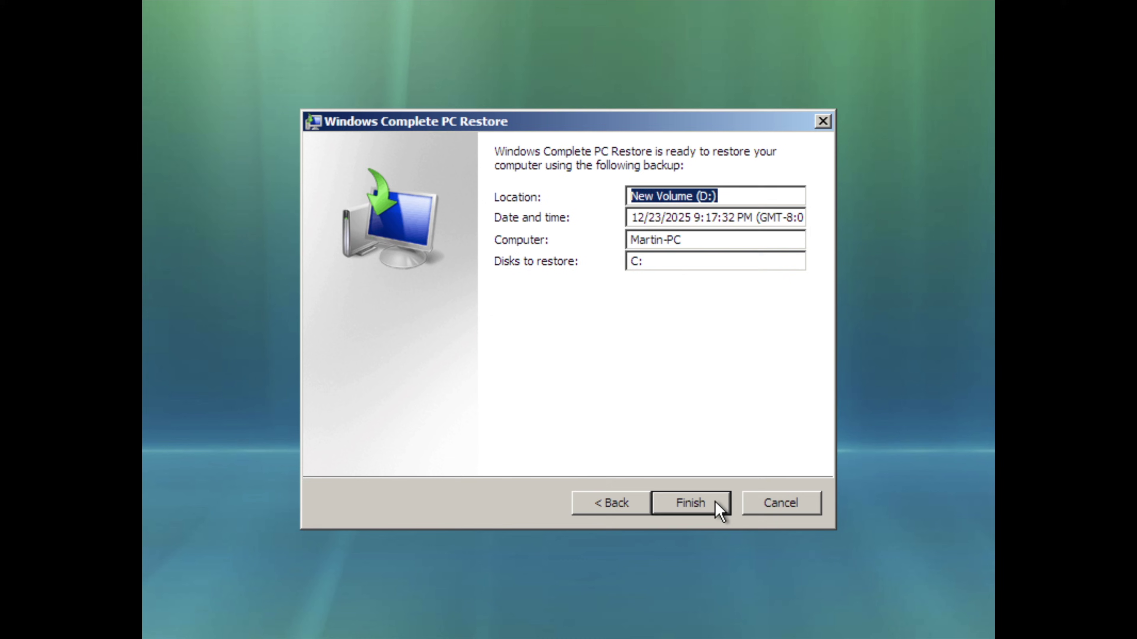
Start the restore, confirming that the disks may be formatted, and restart the computer once it completes
click(715, 503)
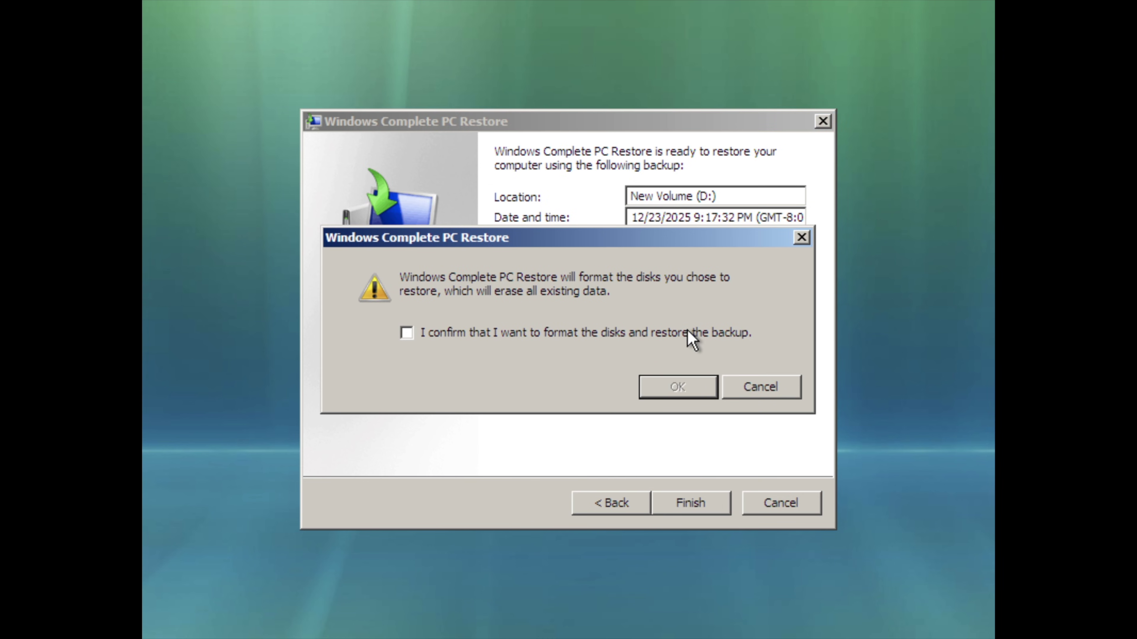
click(406, 333)
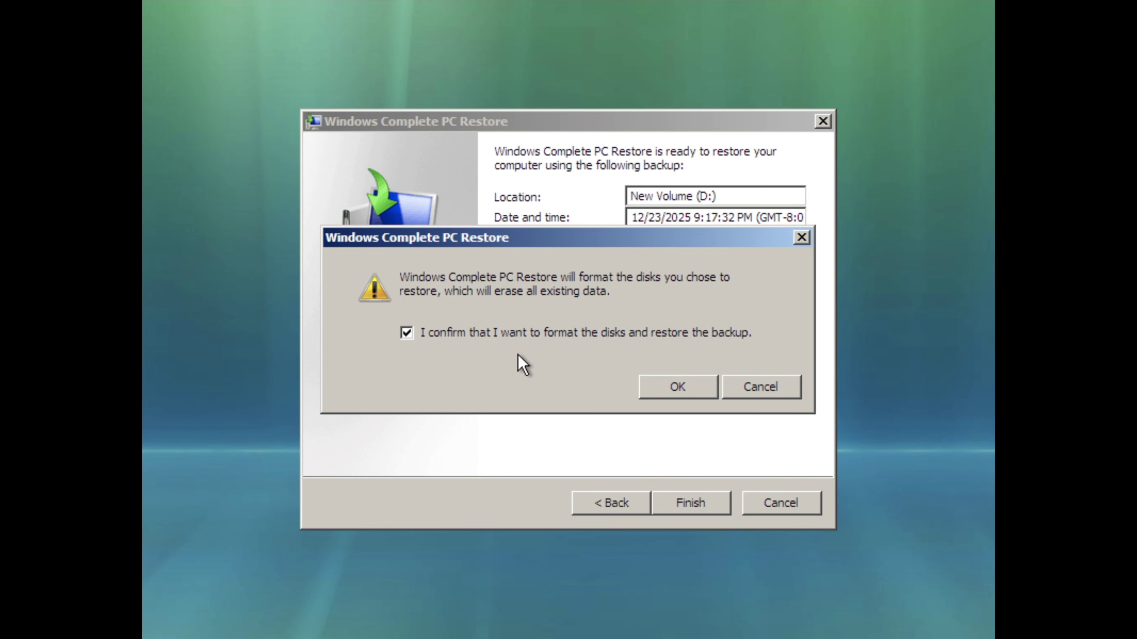
click(709, 397)
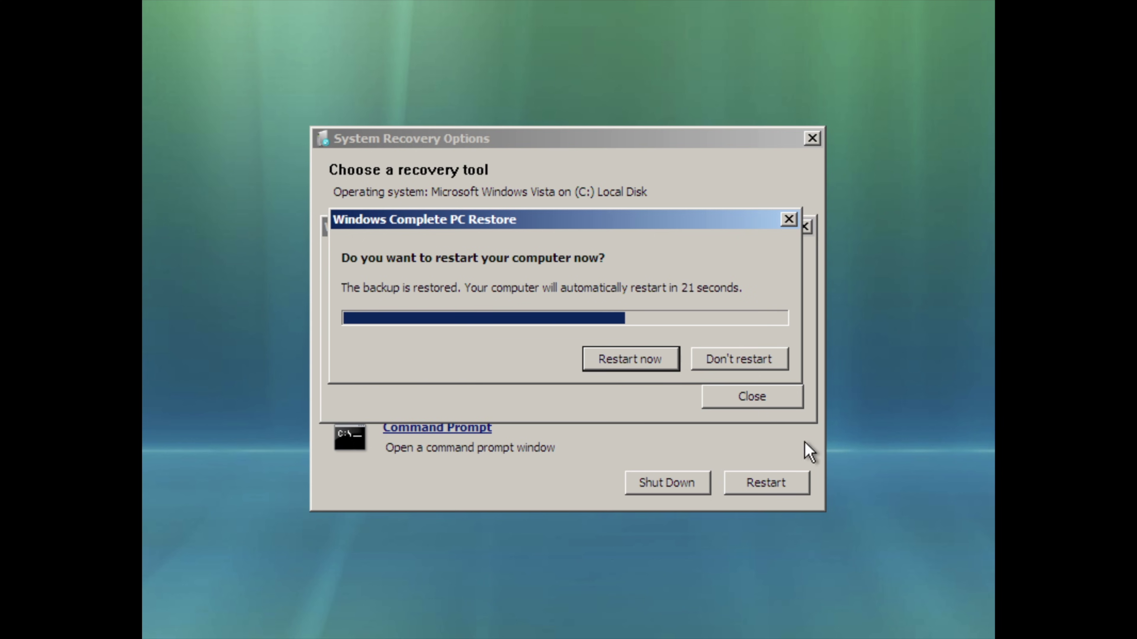
click(655, 359)
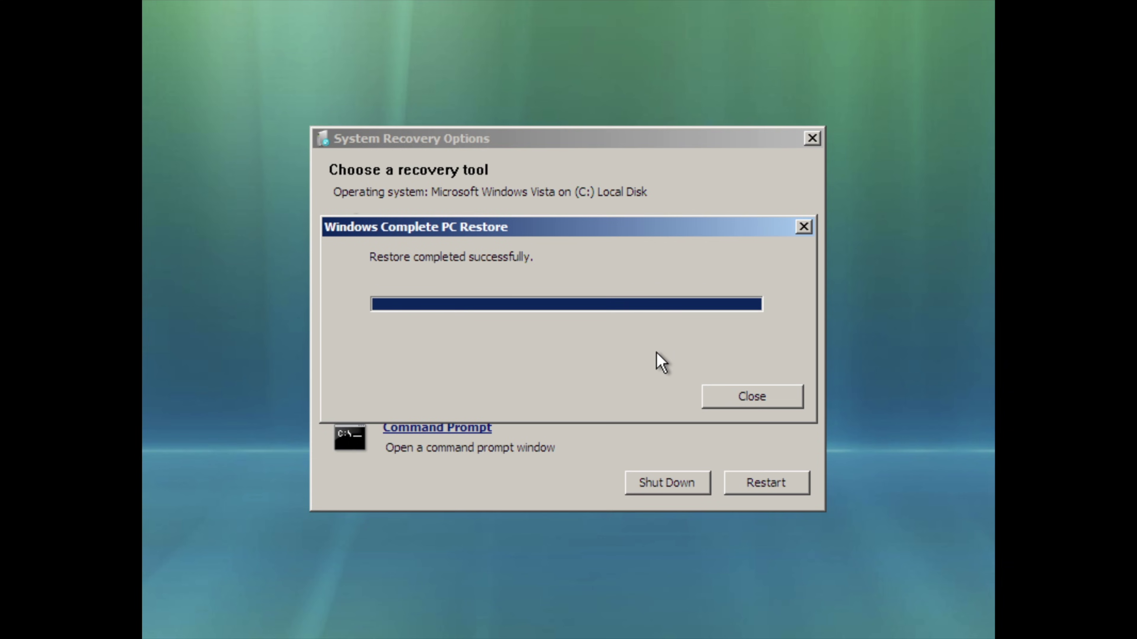